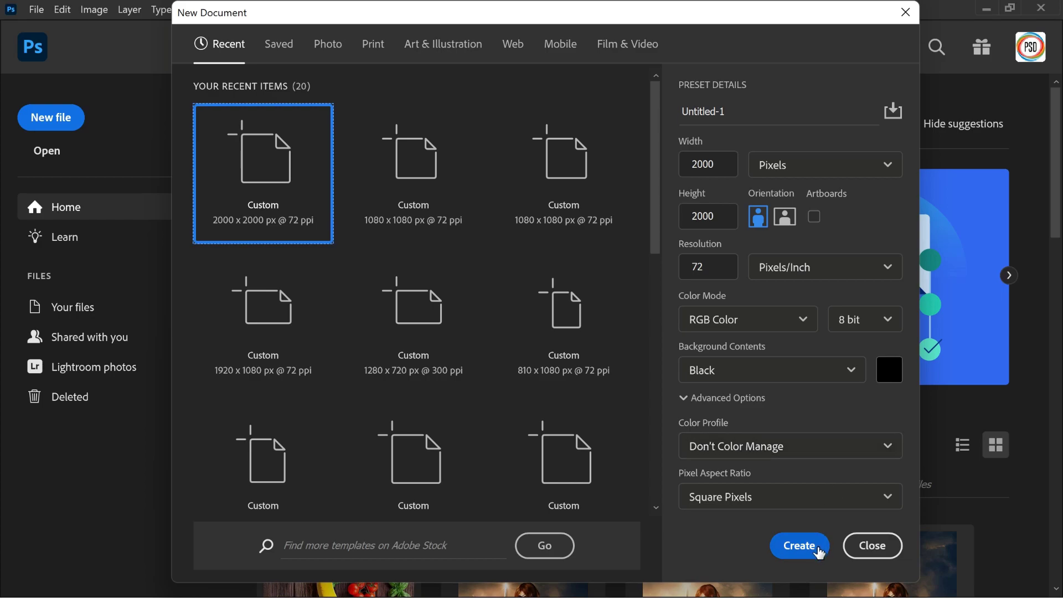
- Create a 2000 × 2000 px, 72 ppi document with Black background contents
click(800, 545)
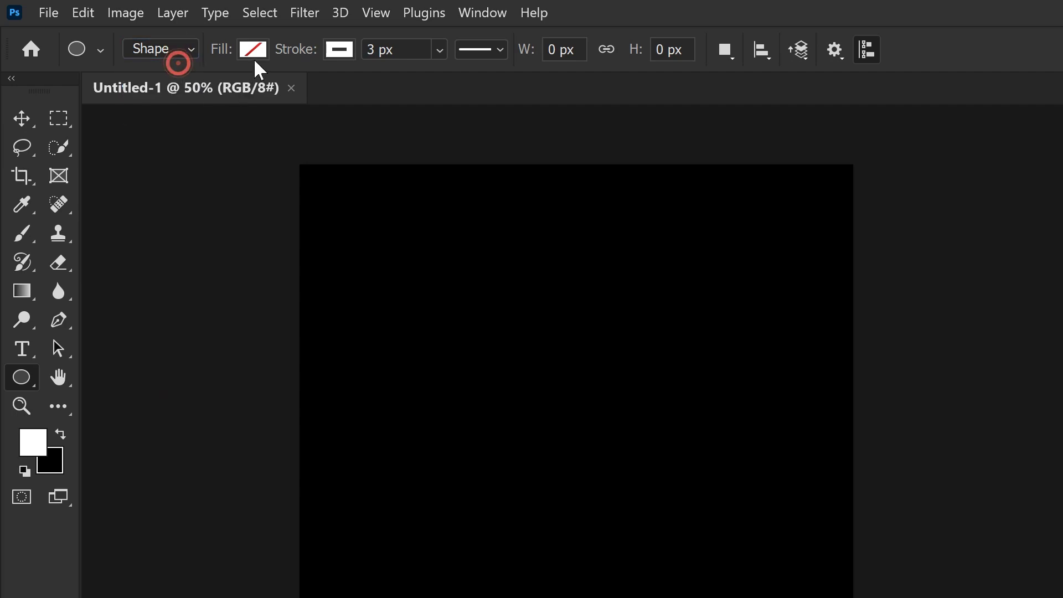
- Draw a tall 506 × 912 px ellipse with no fill and a 3 px white stroke
click(255, 52)
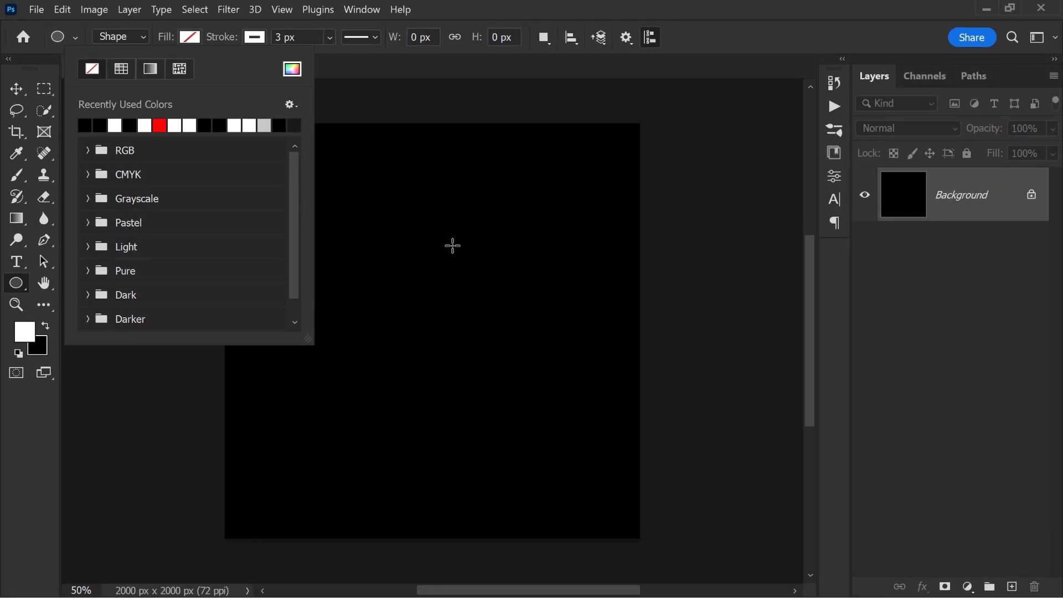
click(378, 413)
drag(378, 413, 483, 224)
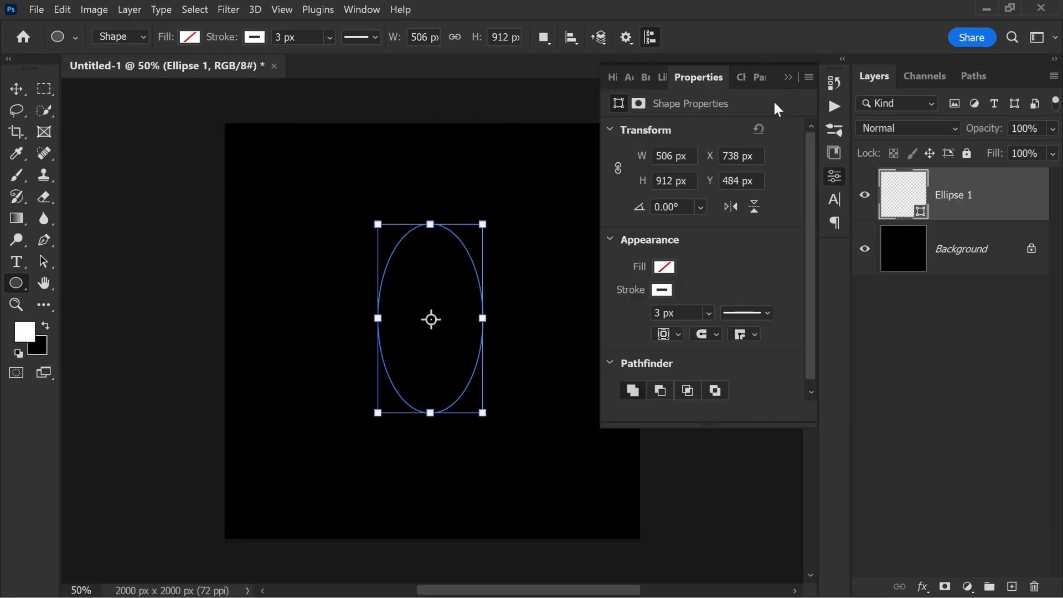
click(786, 77)
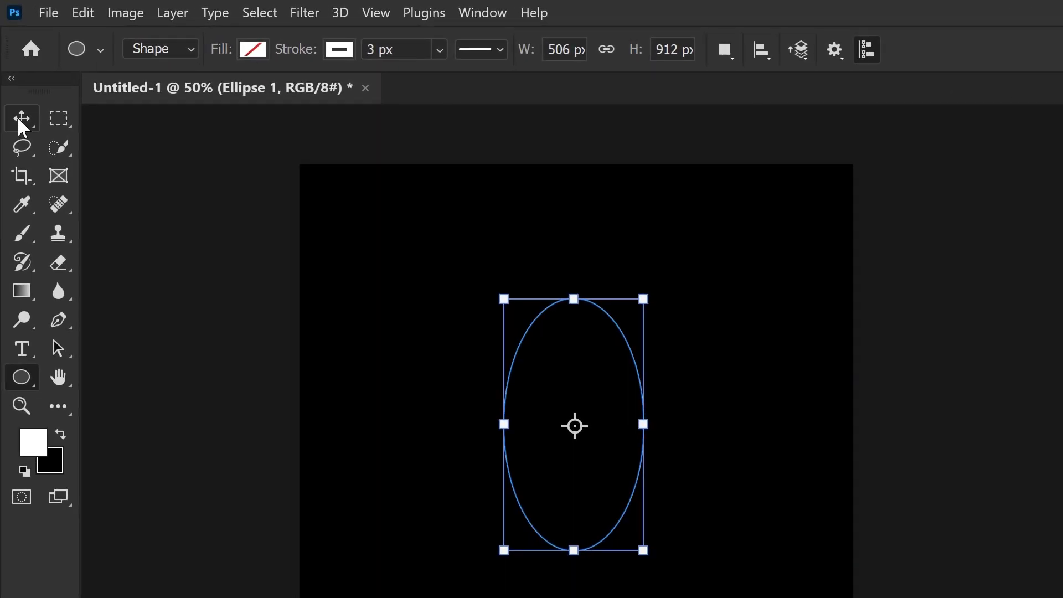
- Rotate the ellipse 15° with the Move tool and Free Transform Path, then commit it
click(18, 96)
click(83, 13)
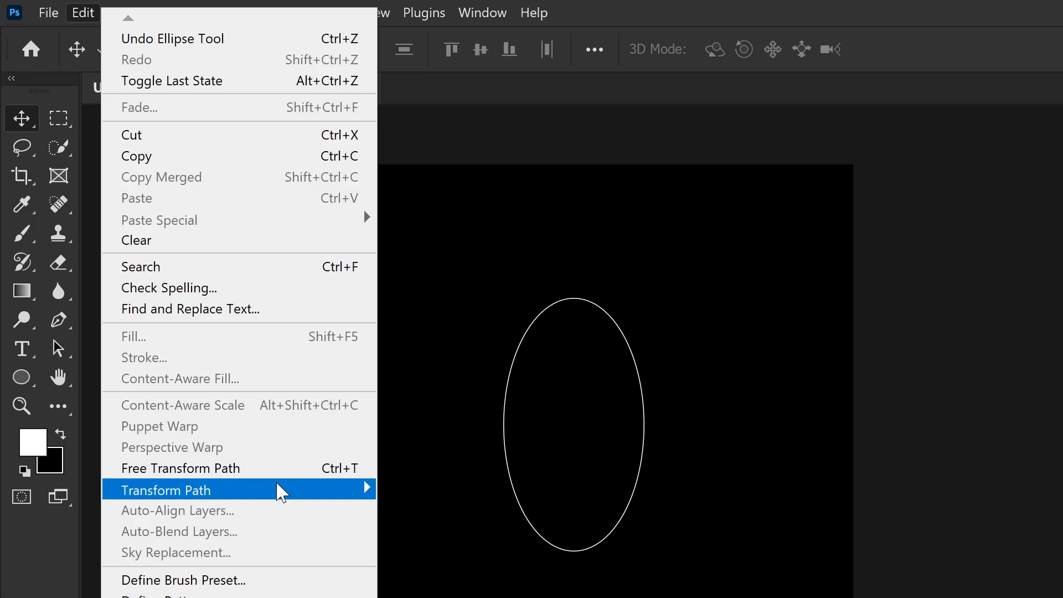
mouse_move(240, 490)
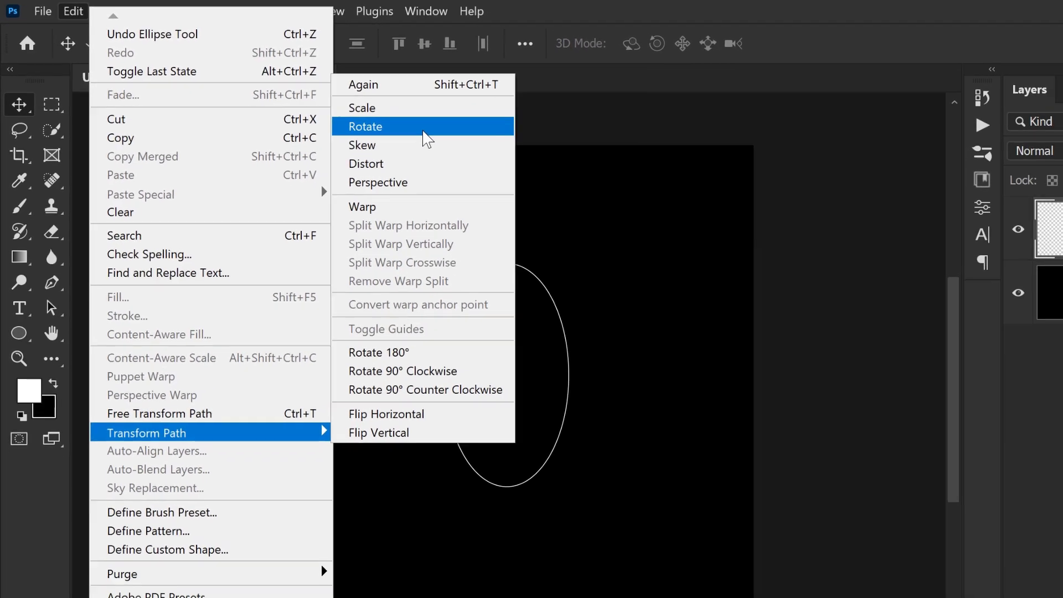
click(424, 139)
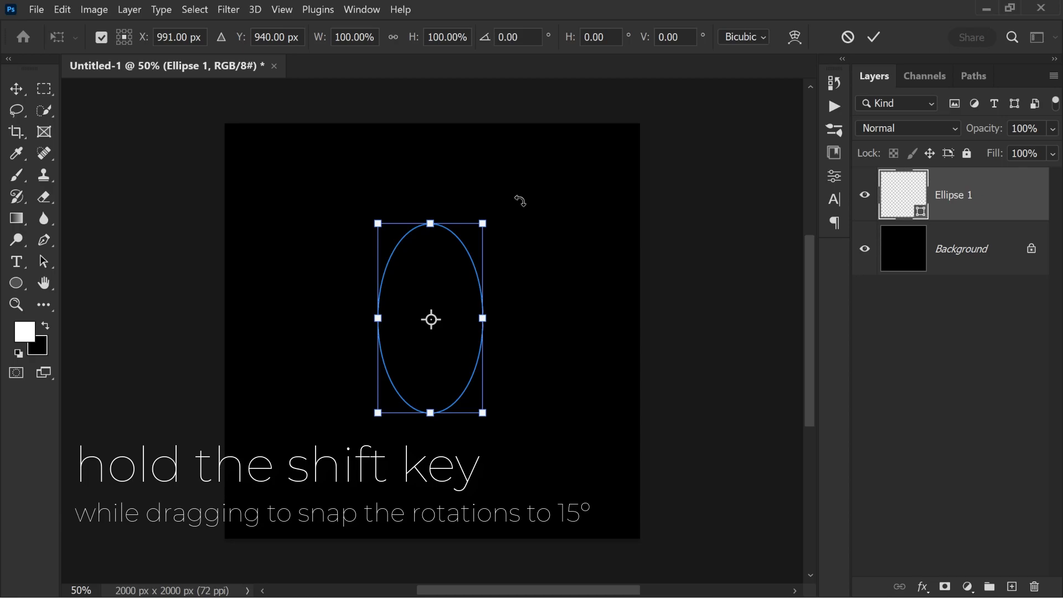
drag(520, 200, 551, 213)
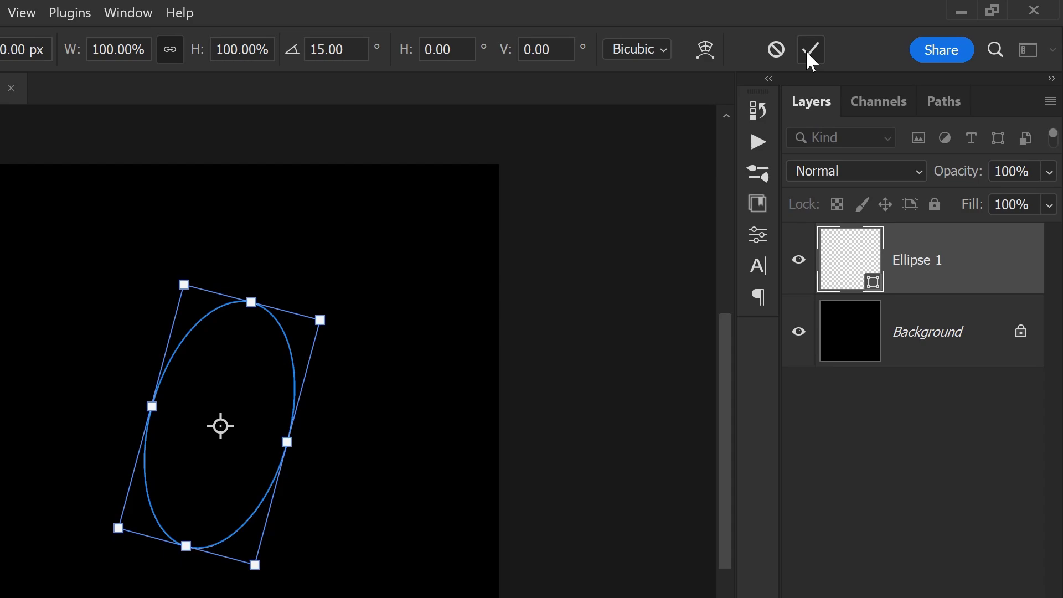
click(806, 50)
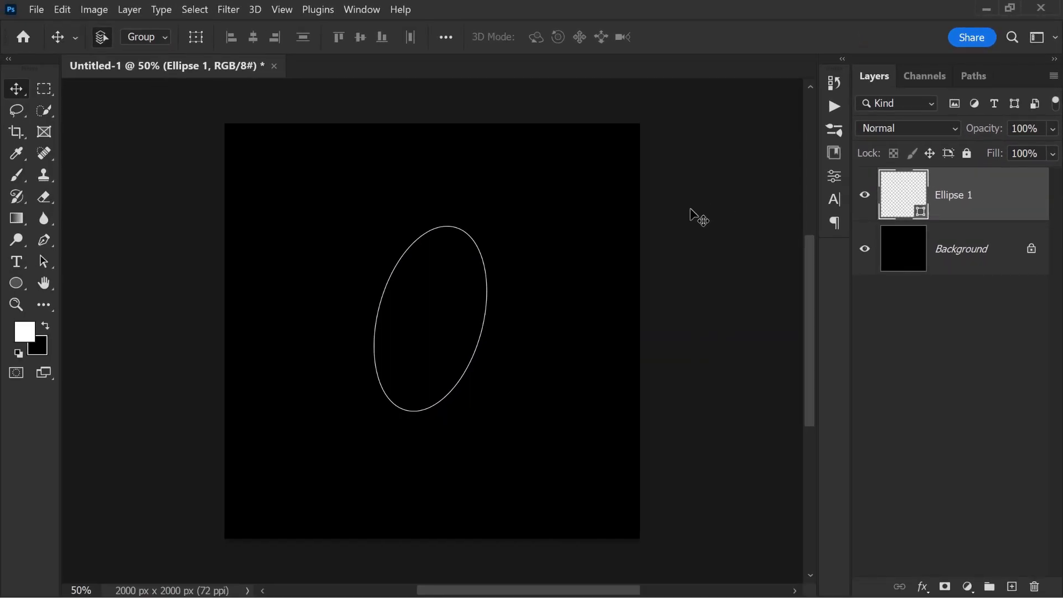
- Repeat the 15° rotation on duplicates, creating Ellipse 1 copy through copy 14
key(ctrl+shift+alt+t)
key(ctrl+shift+alt+t)
key(ctrl+shift+alt+t)
key(ctrl+shift+alt+t)
key(ctrl+shift+alt+t)
key(ctrl+shift+alt+t)
key(ctrl+shift+alt+t)
key(ctrl+shift+alt+t)
key(ctrl+shift+alt+t)
key(ctrl+shift+alt+t)
key(ctrl+shift+alt+t)
key(ctrl+shift+alt+t)
key(ctrl+shift+alt+t)
key(ctrl+shift+alt+t)
key(ctrl)
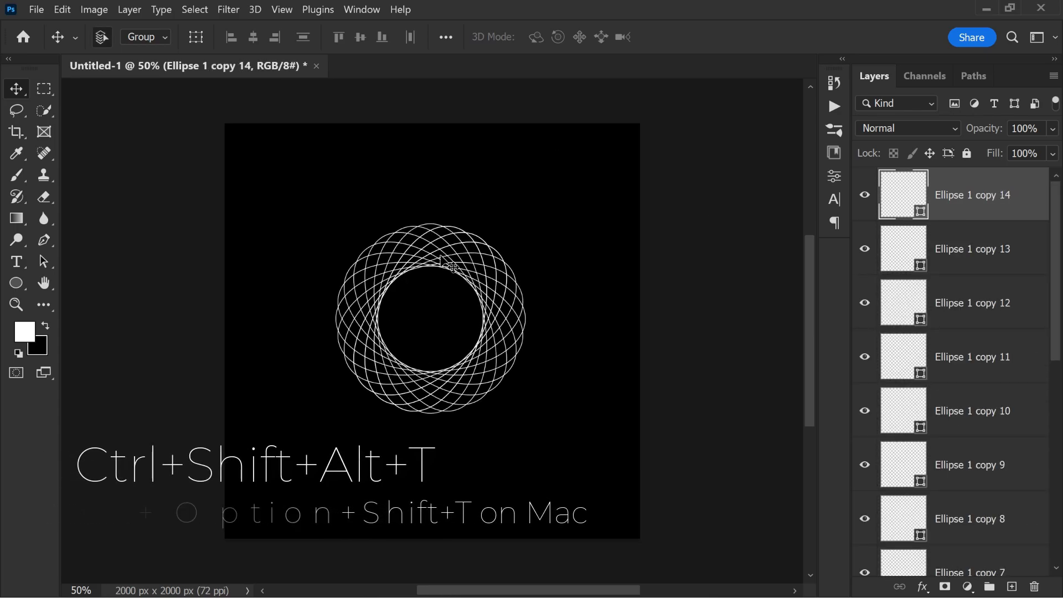
scroll(417, 310, up, 5)
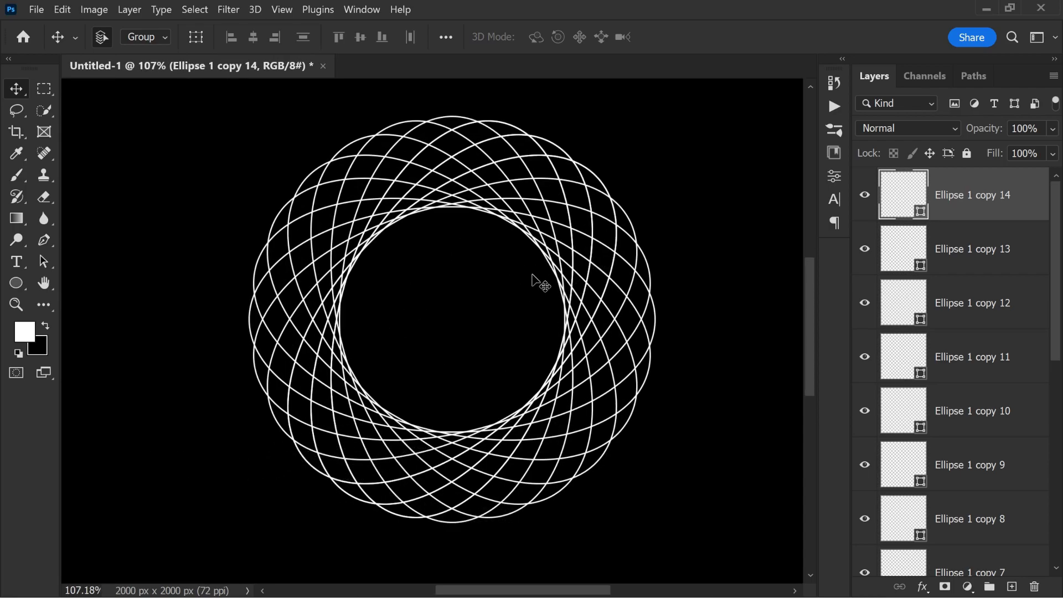
scroll(458, 273, down, 1)
scroll(458, 274, down, 3)
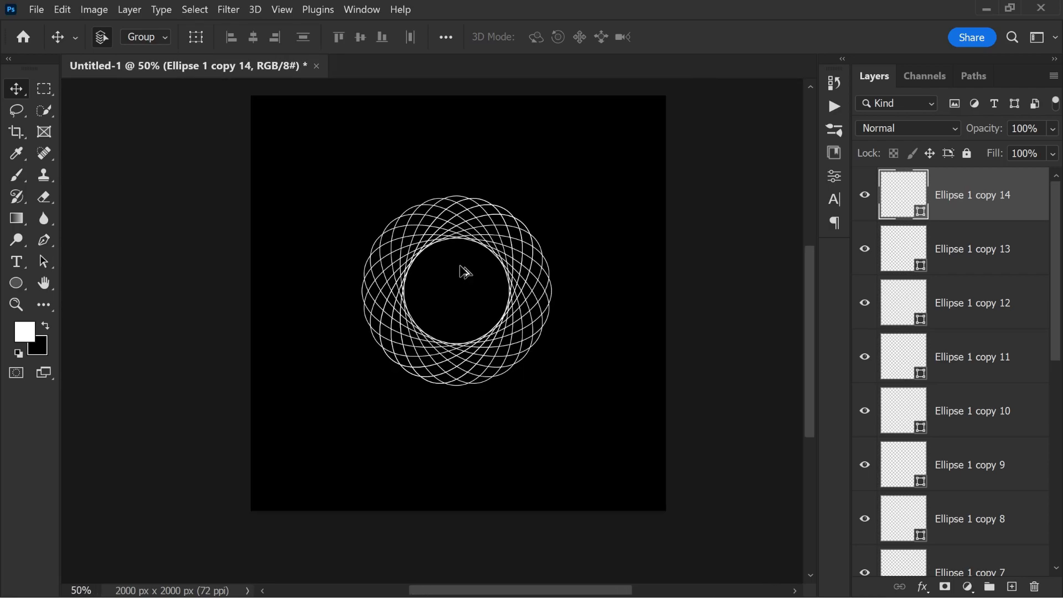
scroll(462, 273, down, 1)
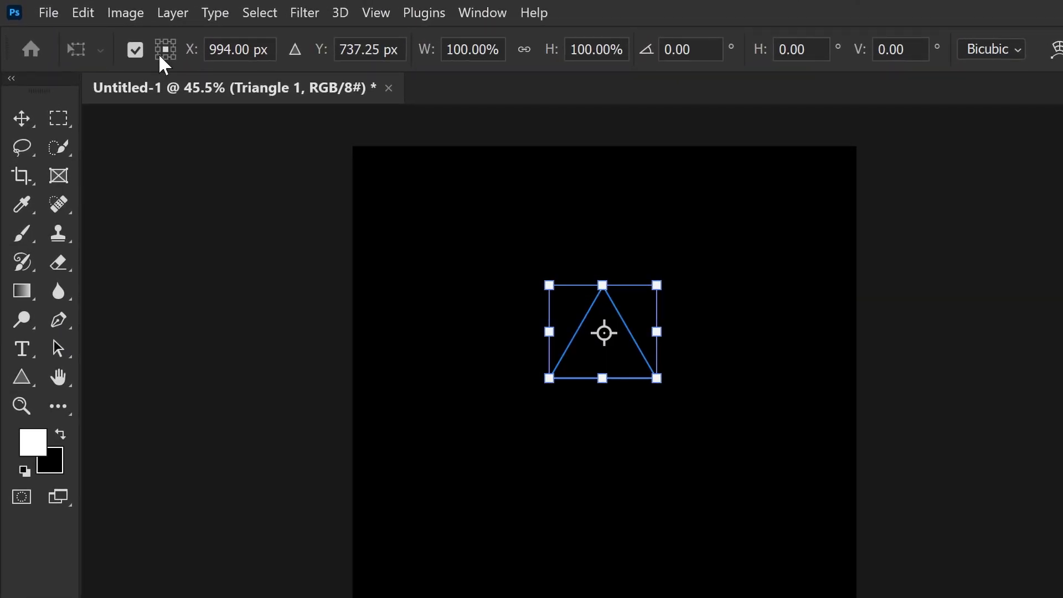
- Rotate the triangle 15° around its bottom-left reference point and commit it
click(158, 57)
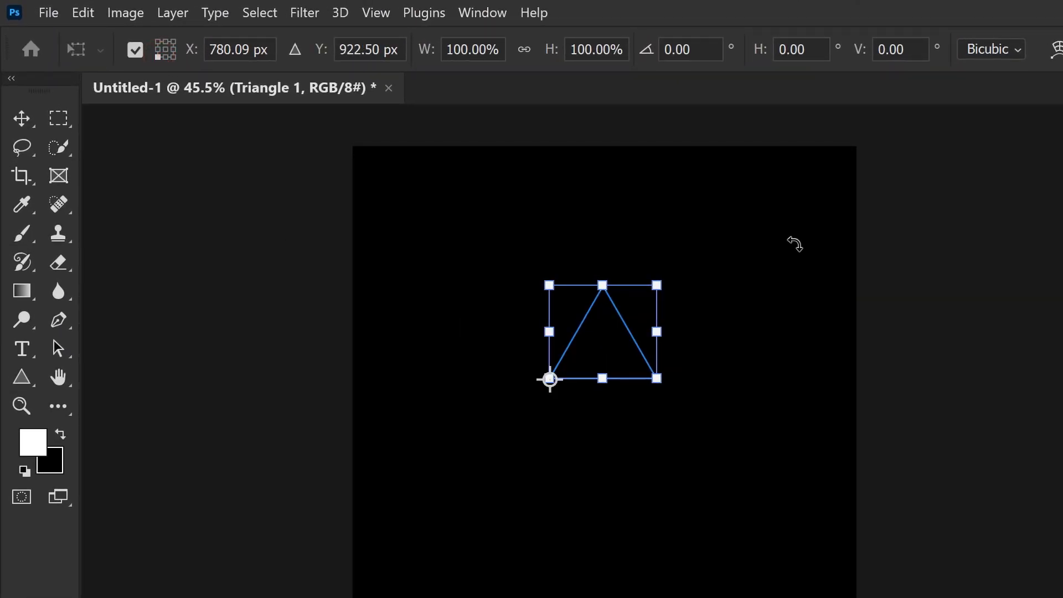
click(678, 258)
drag(665, 268, 695, 286)
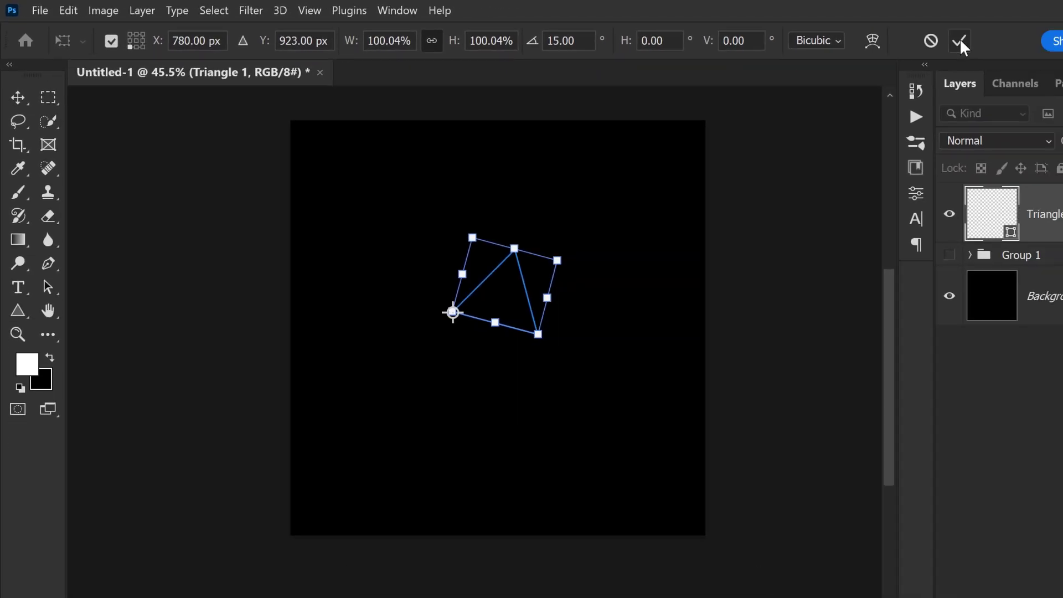
click(959, 43)
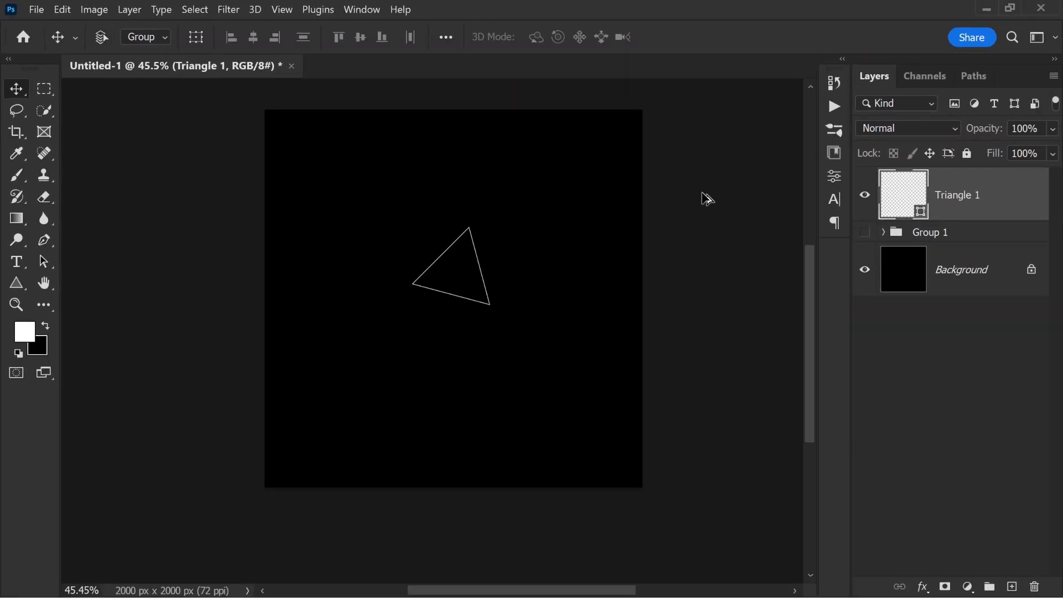
- Repeat the rotation on new copies until 23 triangles form a full ring
key(ctrl+alt+shift+t)
key(ctrl+alt+shift+t)
key(ctrl+alt+shift+t)
key(ctrl+alt+shift+t)
key(ctrl+alt+shift+t)
key(ctrl+alt+shift+t)
key(ctrl+alt+shift+t)
key(ctrl+alt+shift+t)
key(ctrl+alt+shift+t)
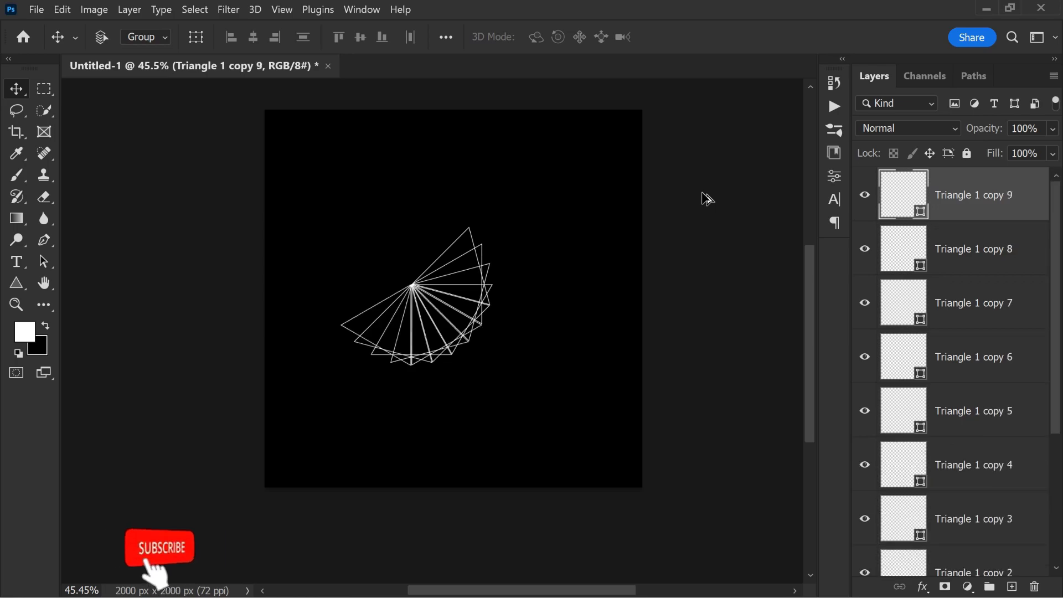
key(ctrl+alt+shift+t)
key(ctrl+alt+shift+t)
key(ctrl+alt+shift+t)
key(ctrl+alt+shift+t)
key(ctrl+alt+shift+t)
key(ctrl+alt+shift+t)
key(ctrl+alt+shift+t)
key(ctrl+alt+shift+t)
key(ctrl+alt+shift+t)
key(ctrl+alt+shift+t)
key(ctrl+alt+shift+t)
key(ctrl+alt+shift+t)
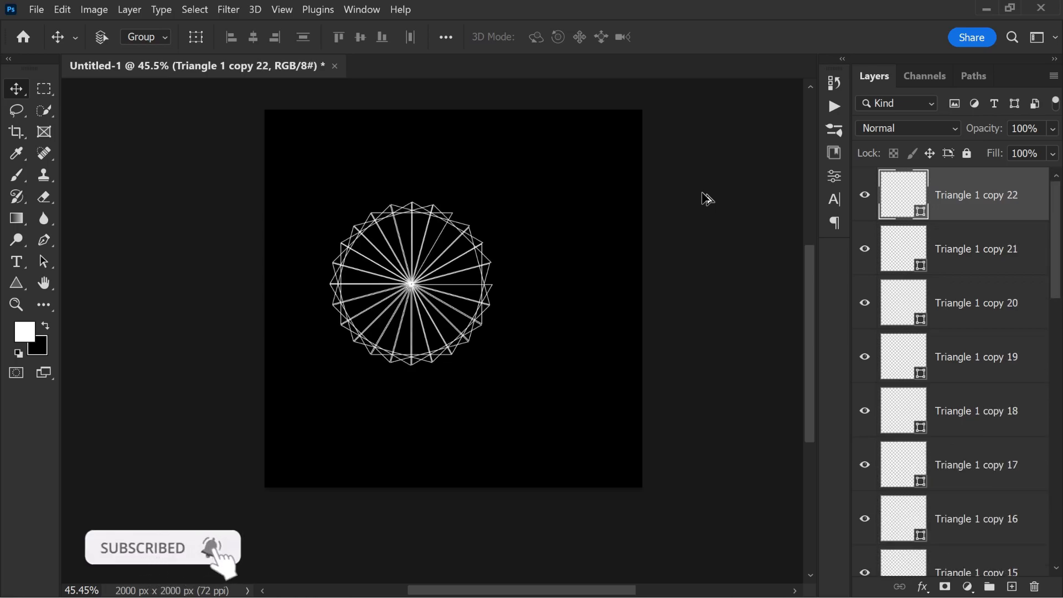
key(ctrl+alt+shift+t)
key(ctrl+alt+shift+t)
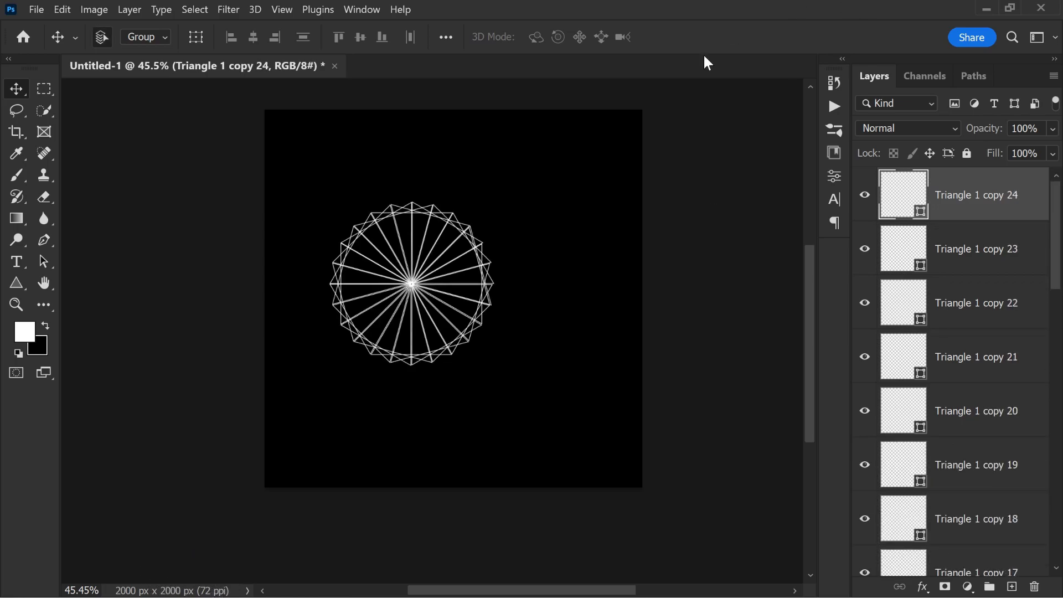
scroll(341, 349, up, 3)
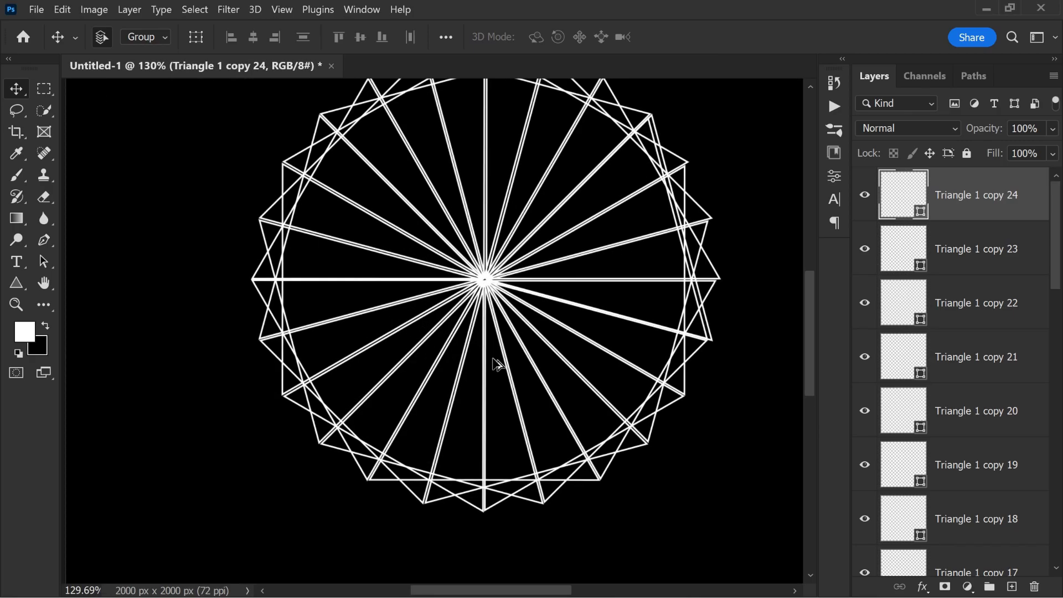